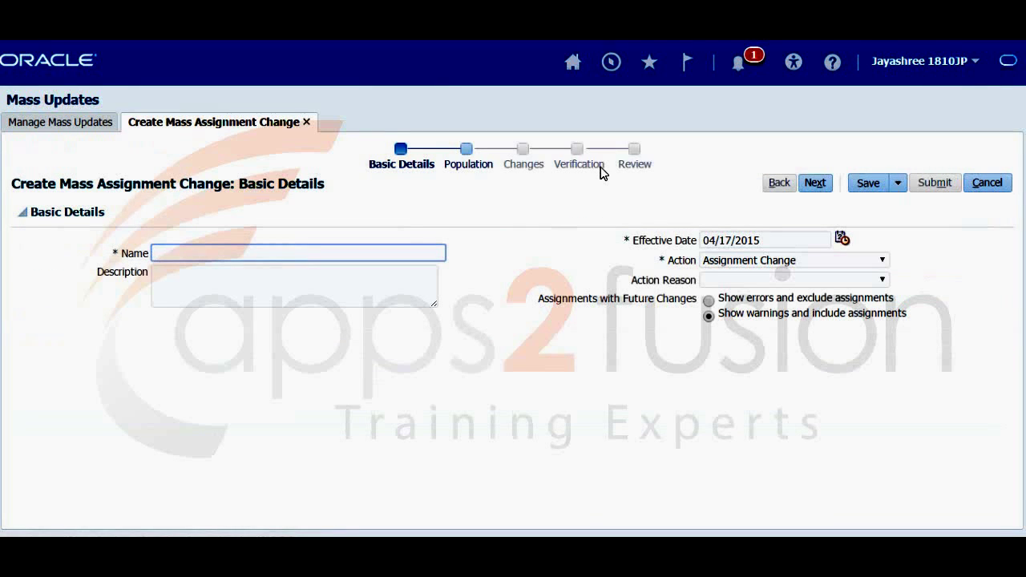
Name the mass assignment change with the owner's first name followed by "Demo Mass Transfer from One Location to Another".
text(Jay Demo Mass Transf)
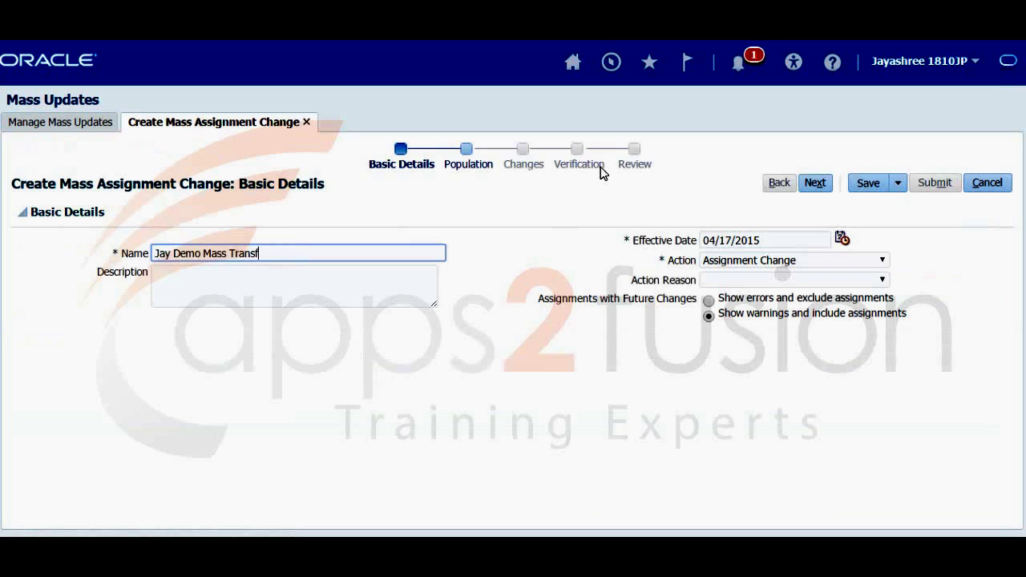
text(er from Location)
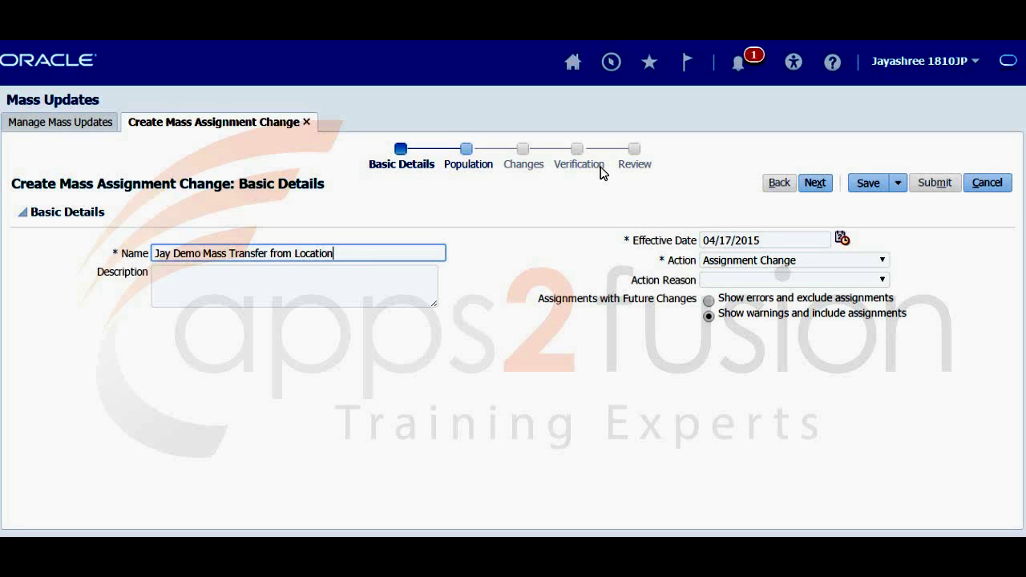
key(BackSpace)
key(BackSpace)
key(BackSpace)
key(BackSpace)
key(BackSpace)
key(BackSpace)
key(BackSpace)
key(BackSpace)
text(One Location to Another)
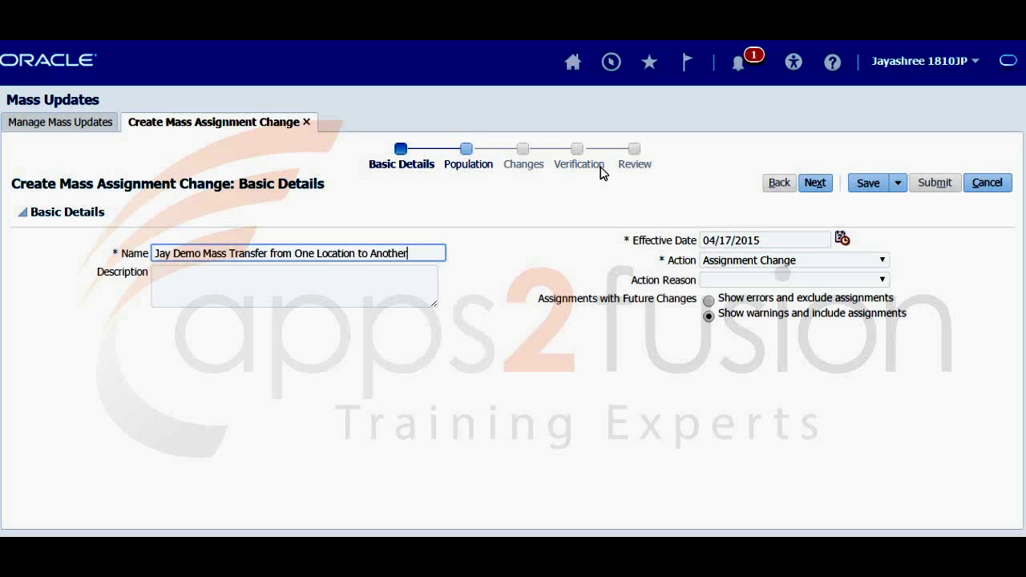
Move "Transfer from One Location to Another" from the name into the description, and end the name with "Transfer".
key(ctrl+shift+Right)
key(ctrl+shift+Right)
key(ctrl+shift+Right)
key(ctrl+shift+Right)
key(ctrl+shift+Right)
key(ctrl+shift+Right)
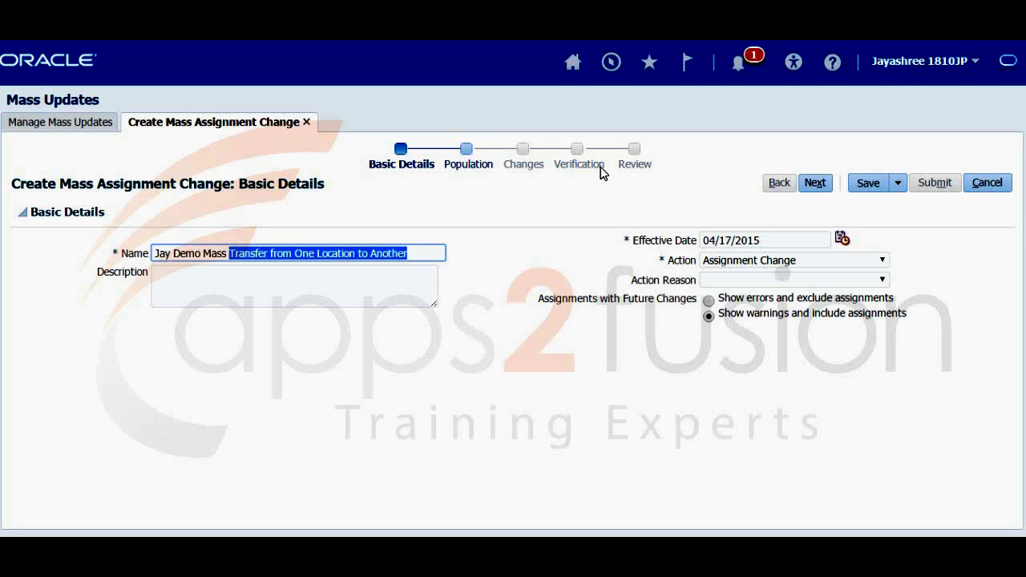
key(ctrl+x)
key(Tab)
key(ctrl+v)
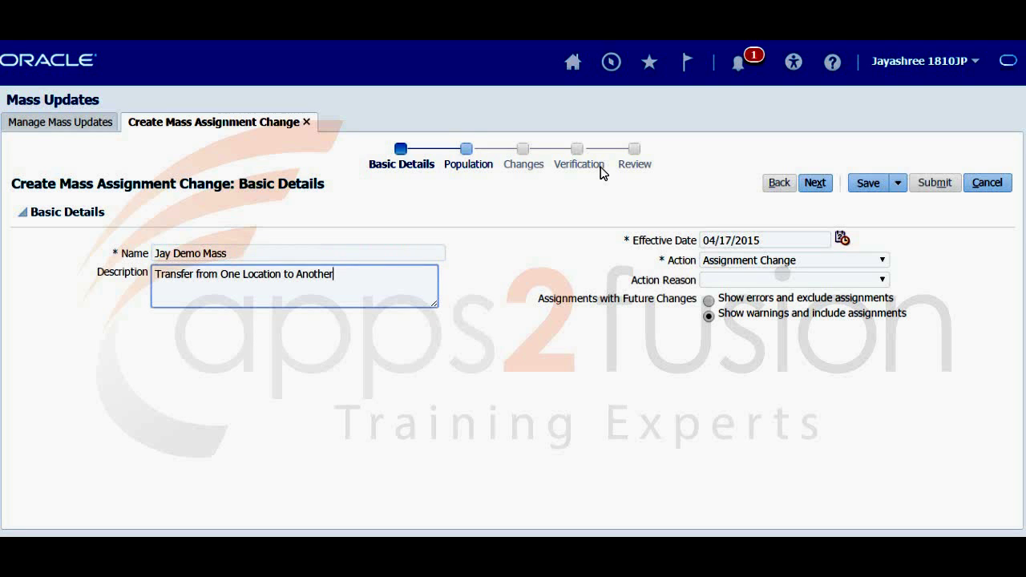
key(shift+Tab)
text(Transfer)
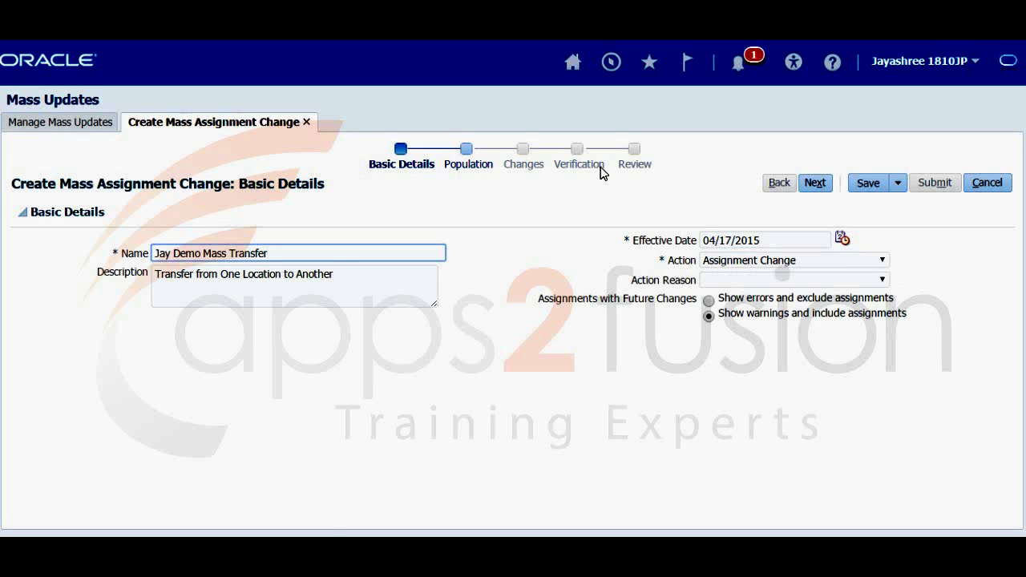
Set the action of the mass assignment change to Transfer.
click(842, 238)
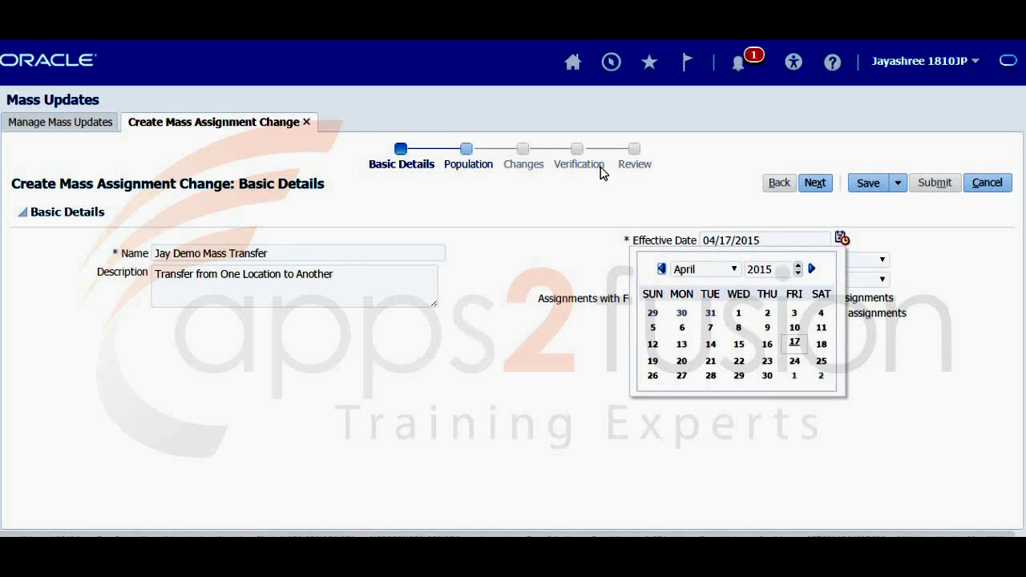
key(Tab)
key(alt+Down)
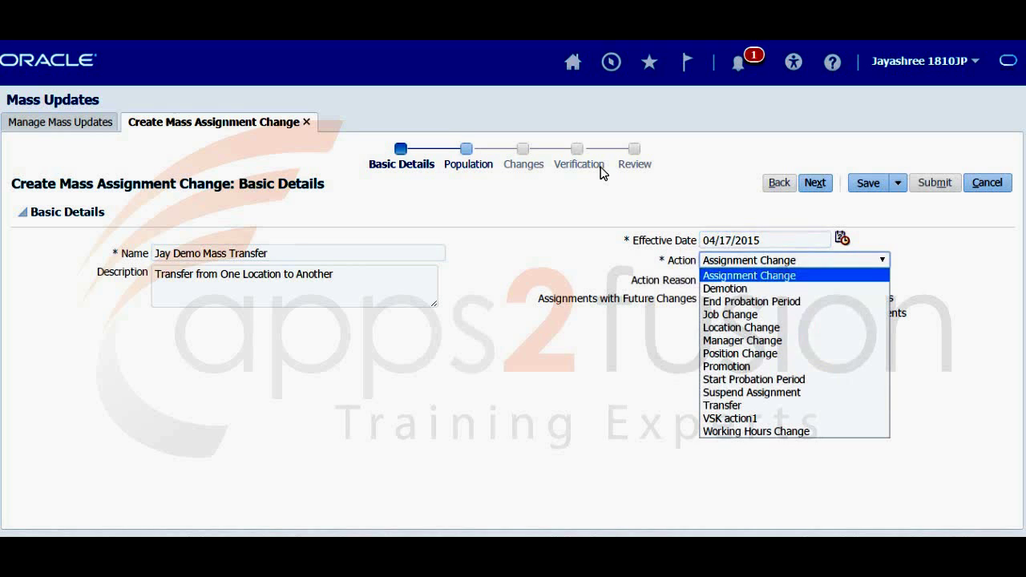
key(t)
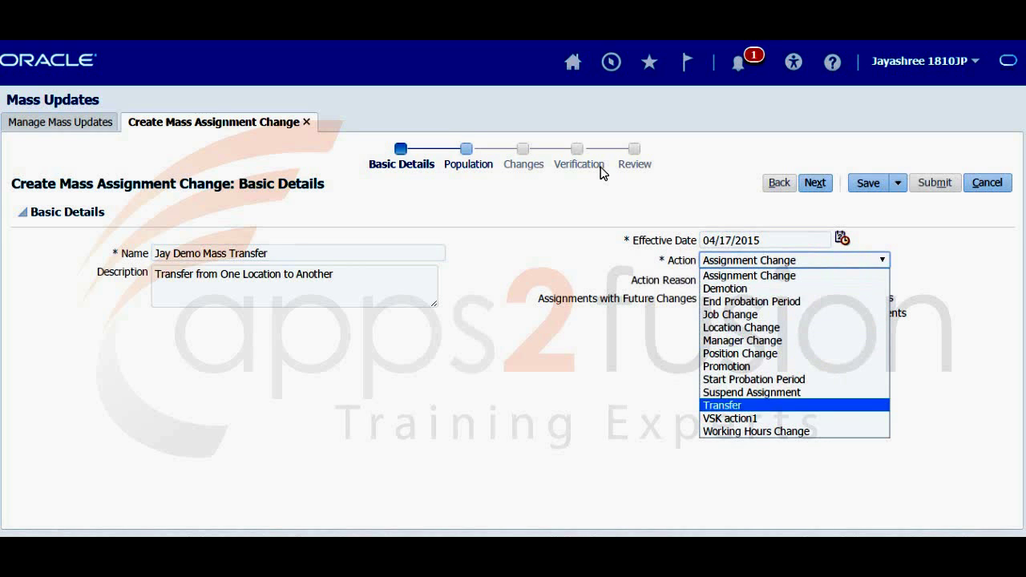
key(Return)
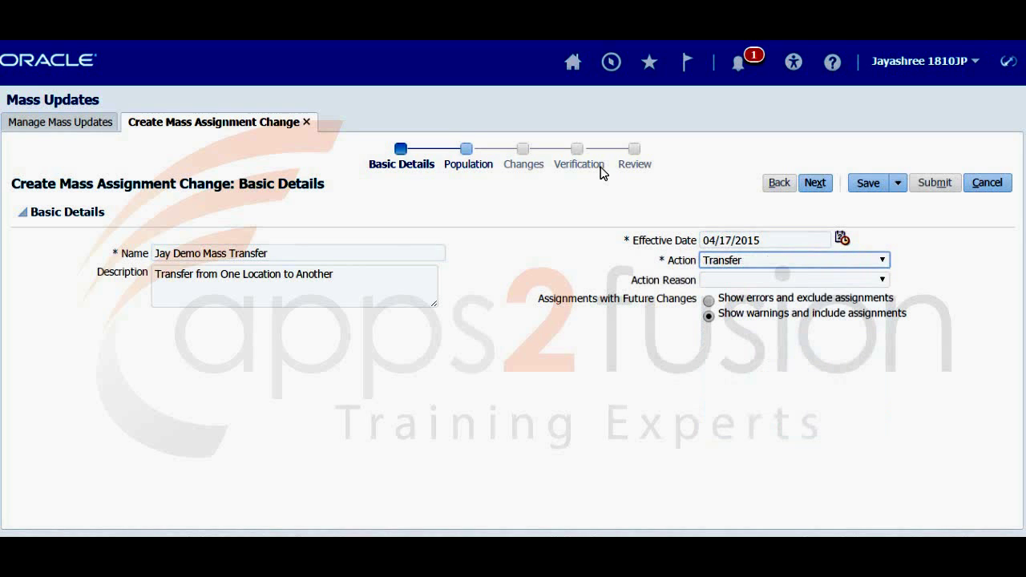
Set the action reason to Reorganization and continue to the Population stage.
key(Tab)
key(alt+Down)
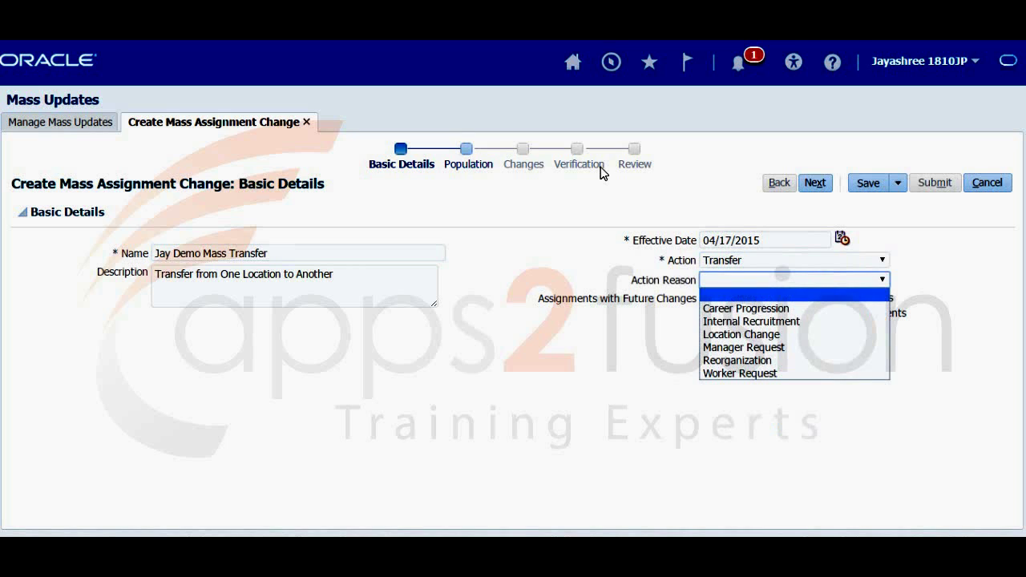
key(r)
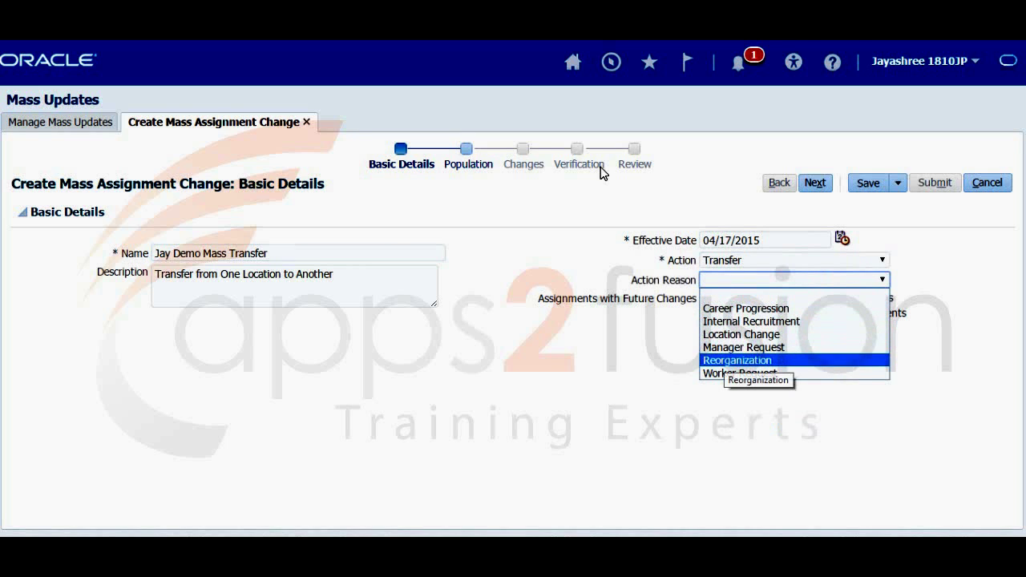
key(Return)
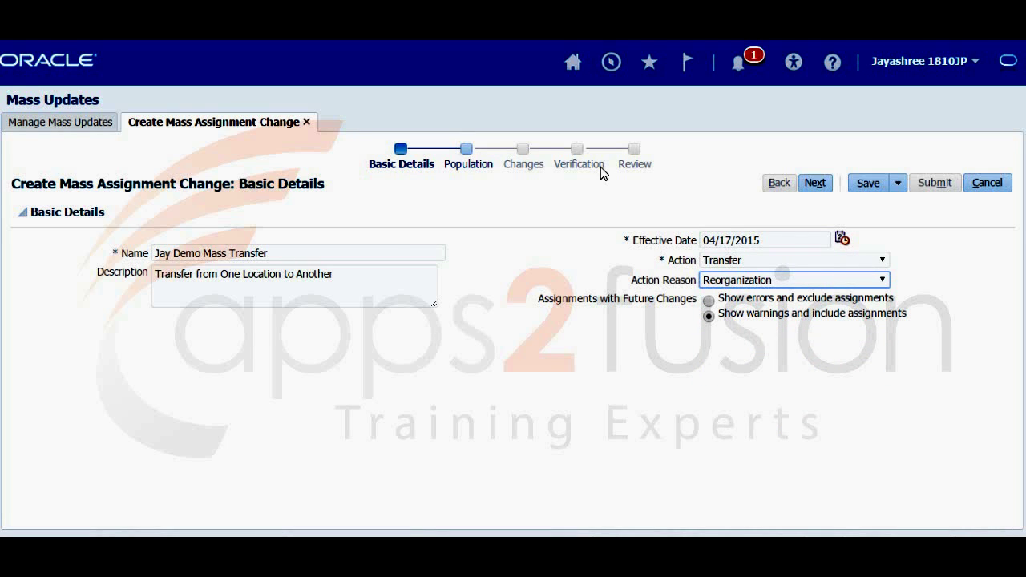
key(Tab)
key(alt+x)
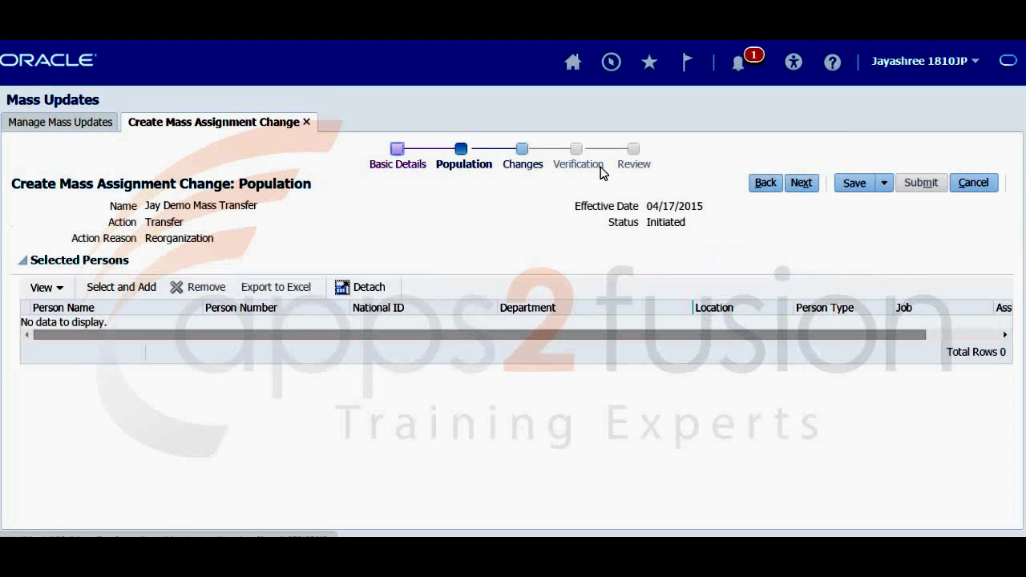
key(Tab)
key(Return)
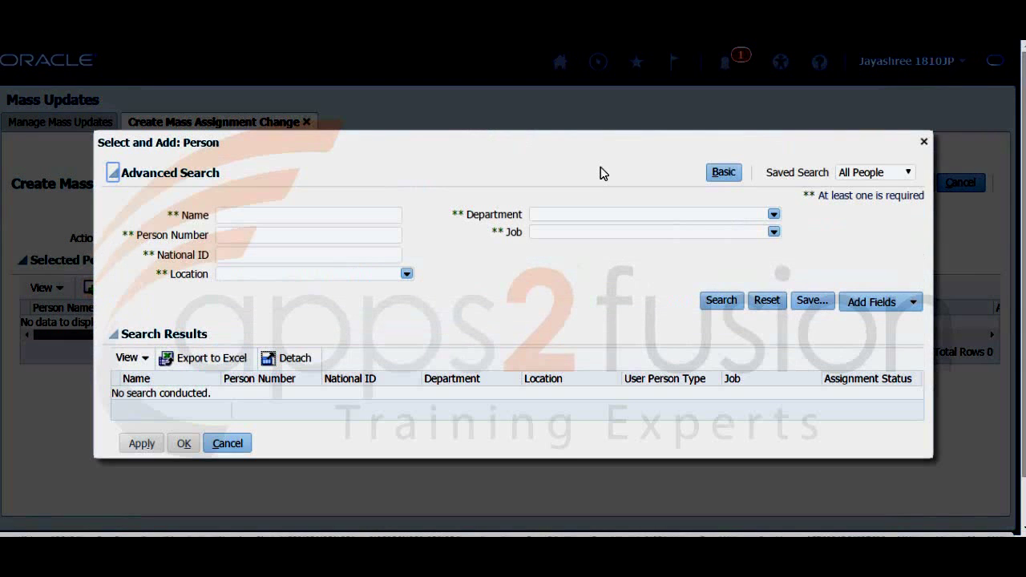
click(924, 142)
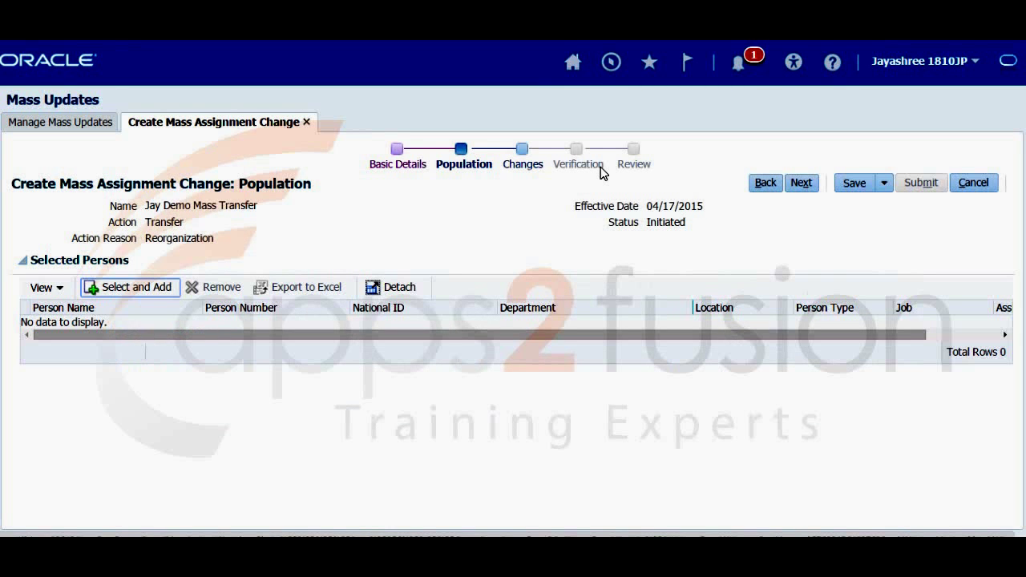
drag(12, 183, 312, 184)
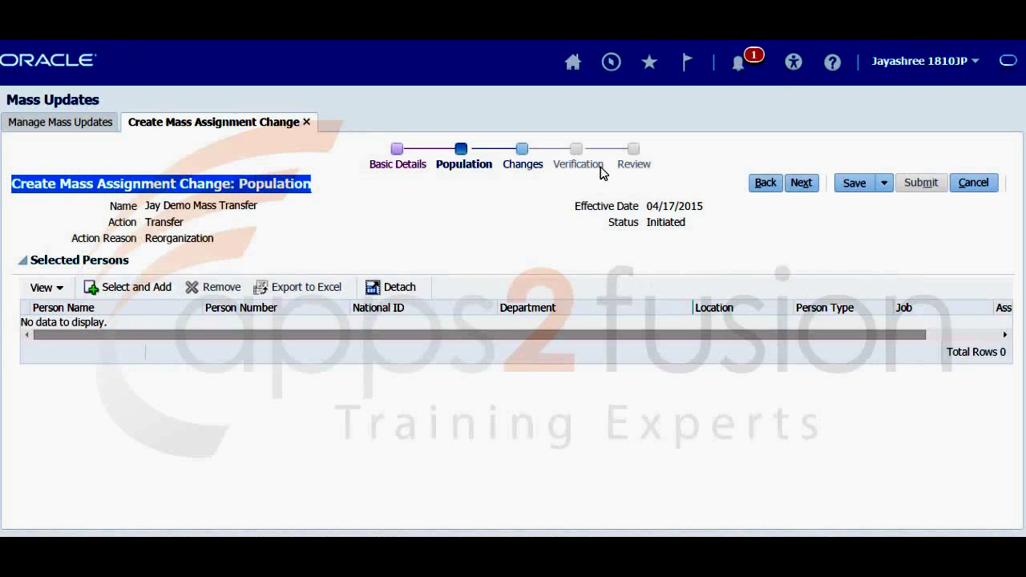
click(601, 167)
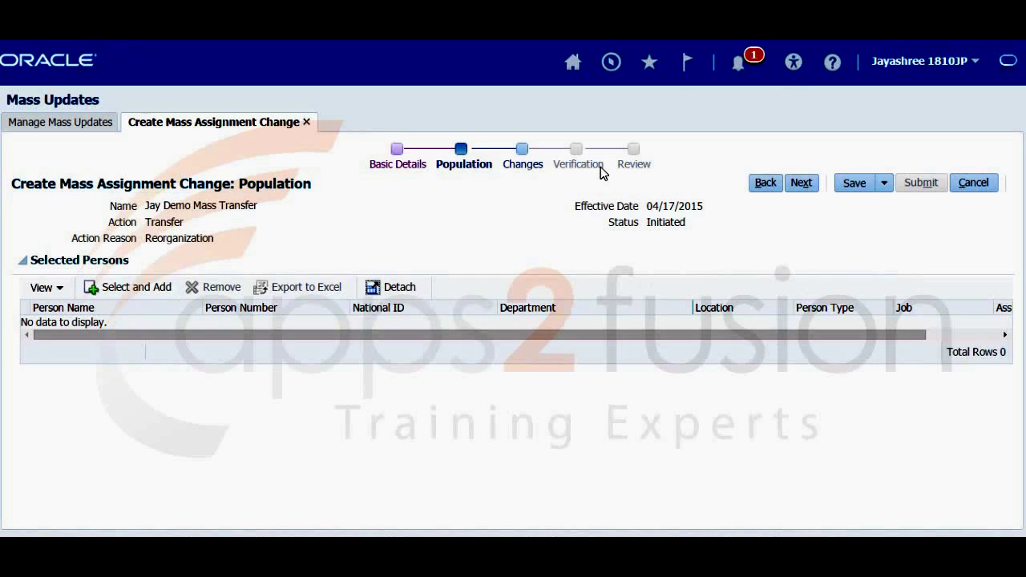
drag(239, 184, 312, 184)
click(312, 185)
Open the person search for adding people to the mass change population.
click(129, 287)
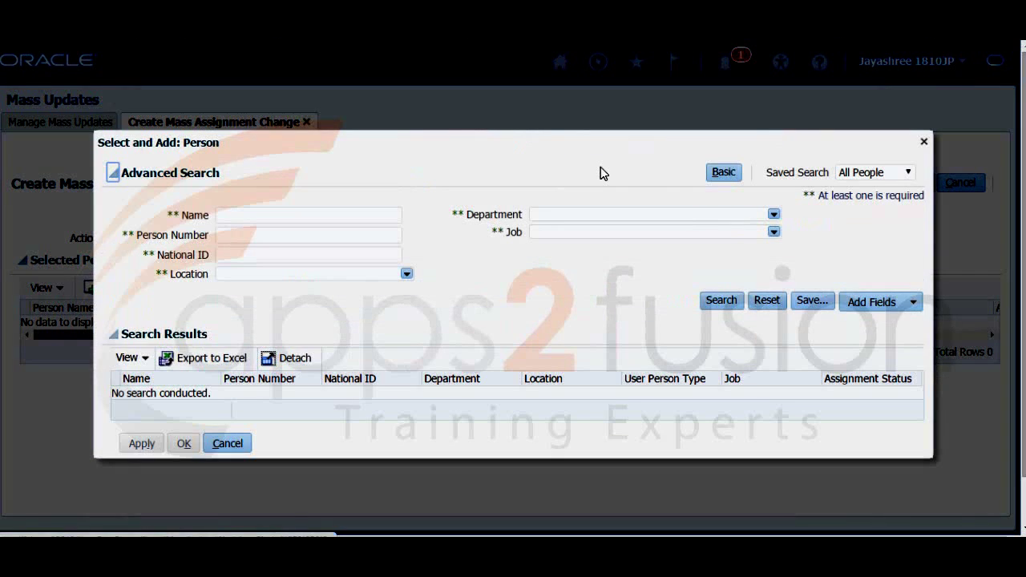
click(650, 215)
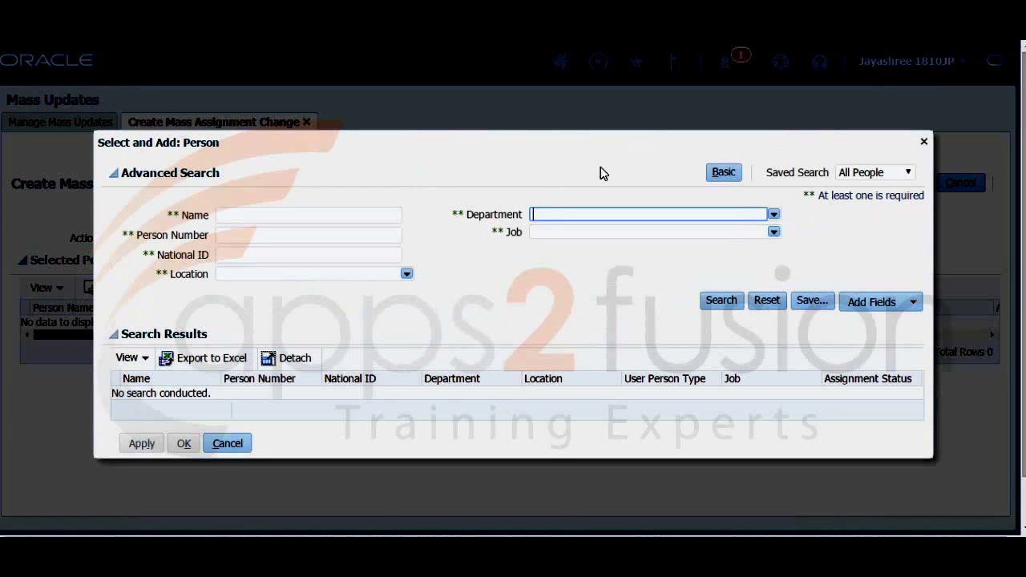
click(773, 215)
key(Return)
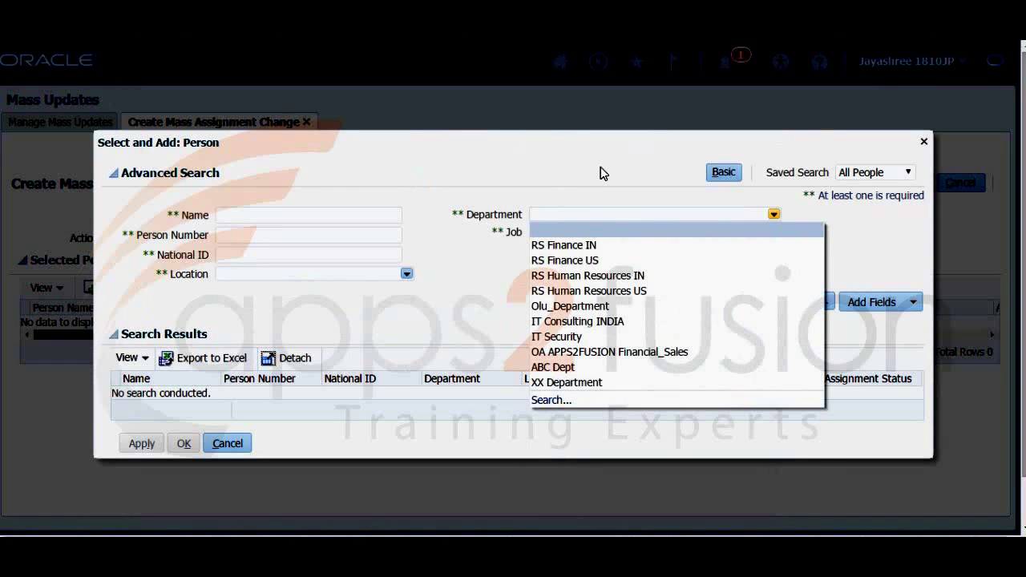
click(551, 400)
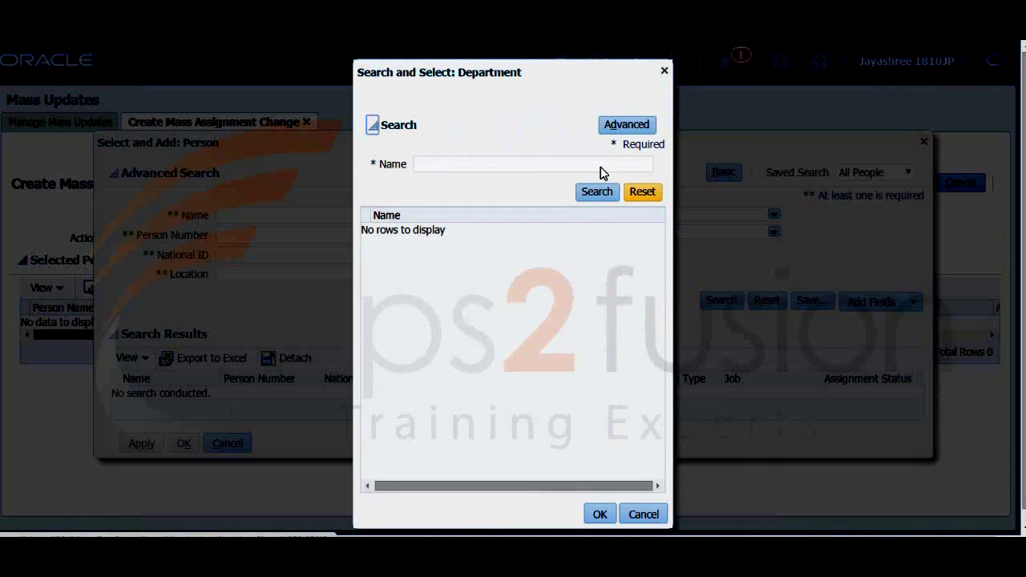
click(664, 70)
Look up locations named "SN", choose SN Location UK as the location criterion, and search for the people there.
click(407, 274)
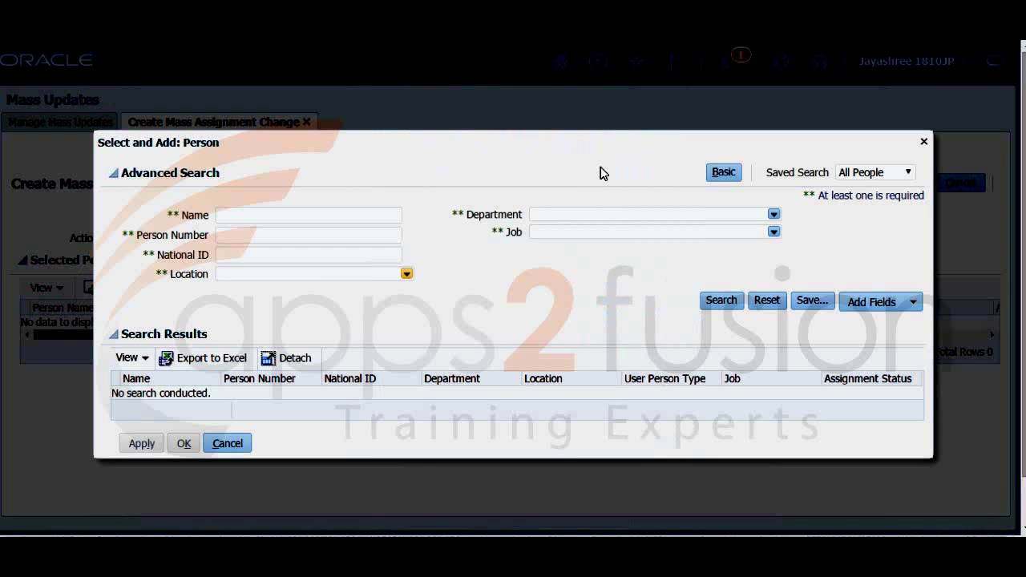
key(Up)
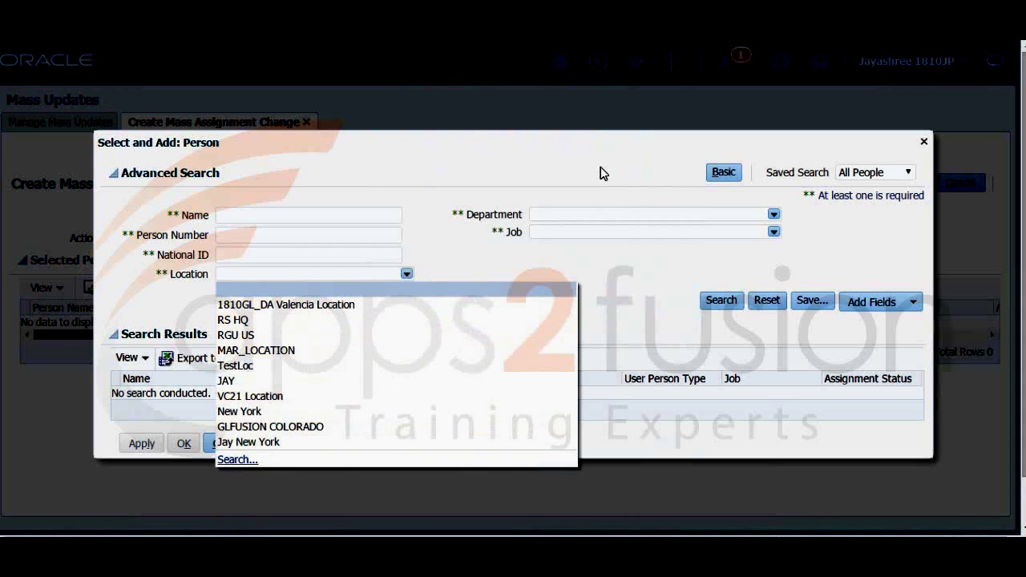
key(Return)
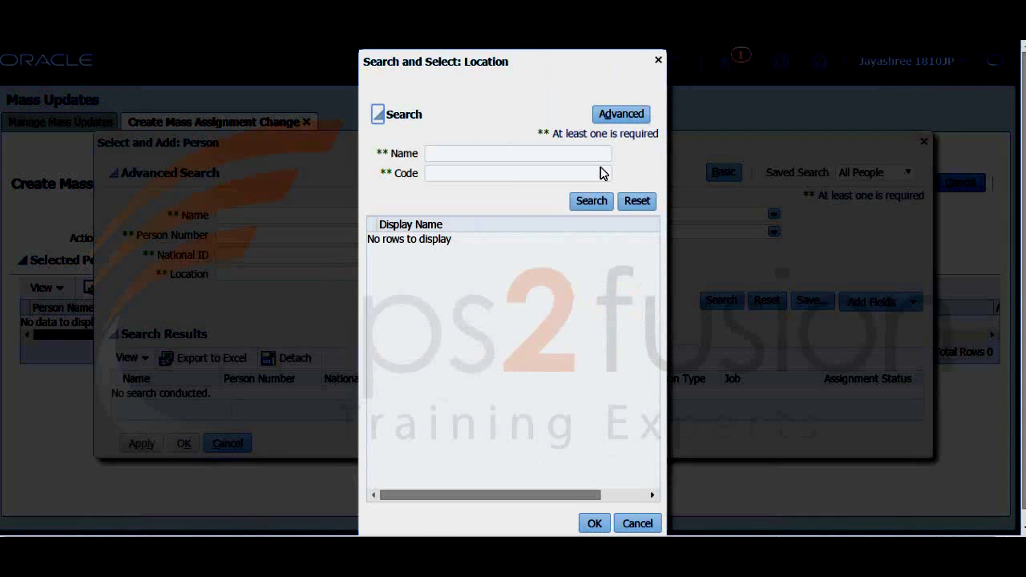
text(SN)
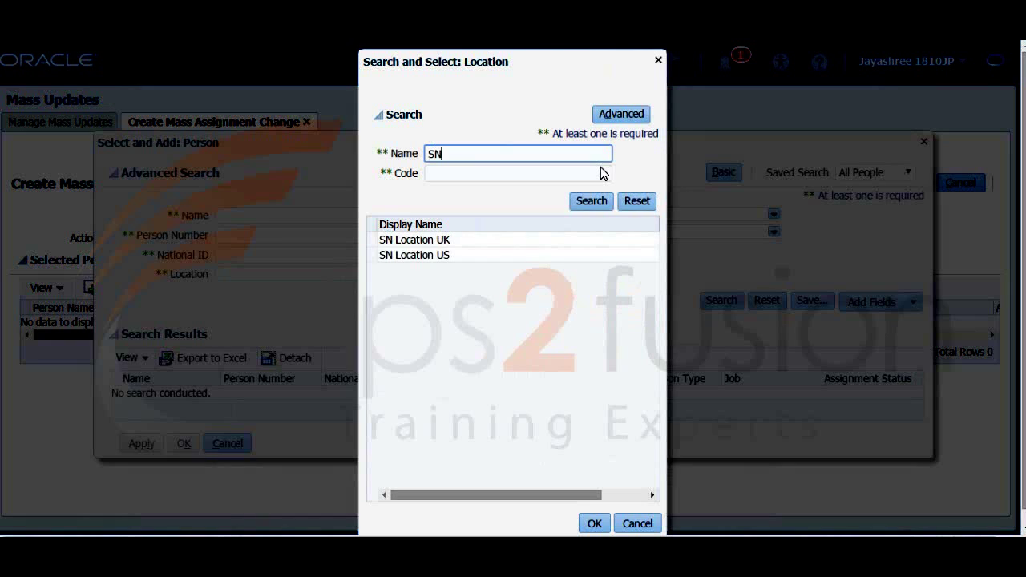
click(415, 240)
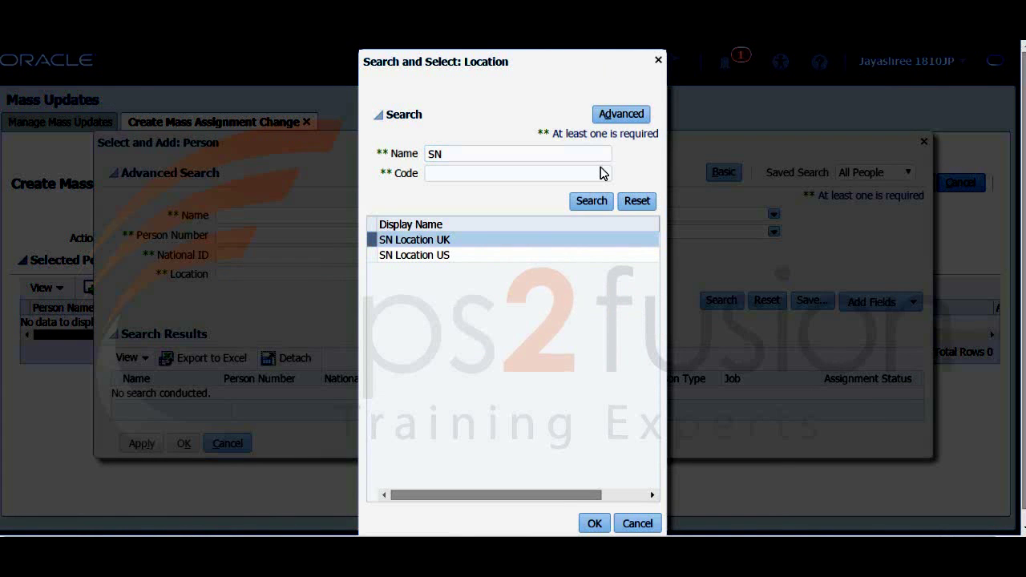
key(Return)
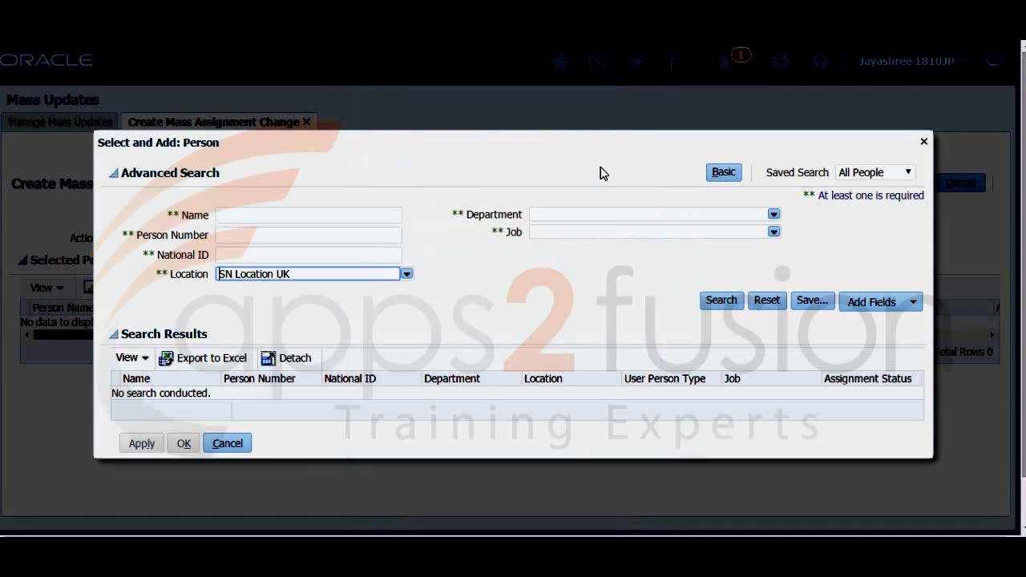
key(Return)
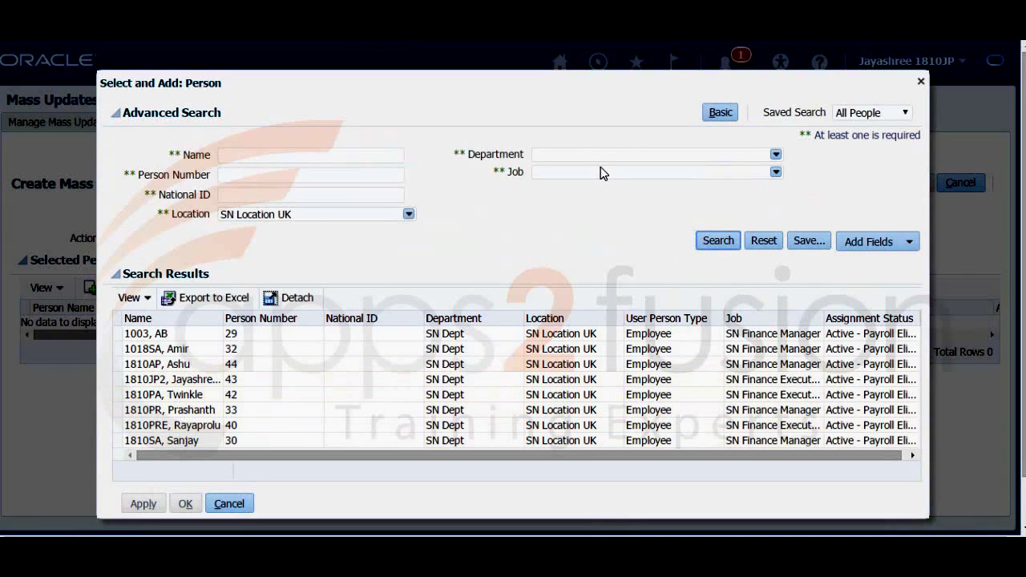
Add the people from the third to the eighth result row to the population and continue to the Changes stage.
click(168, 364)
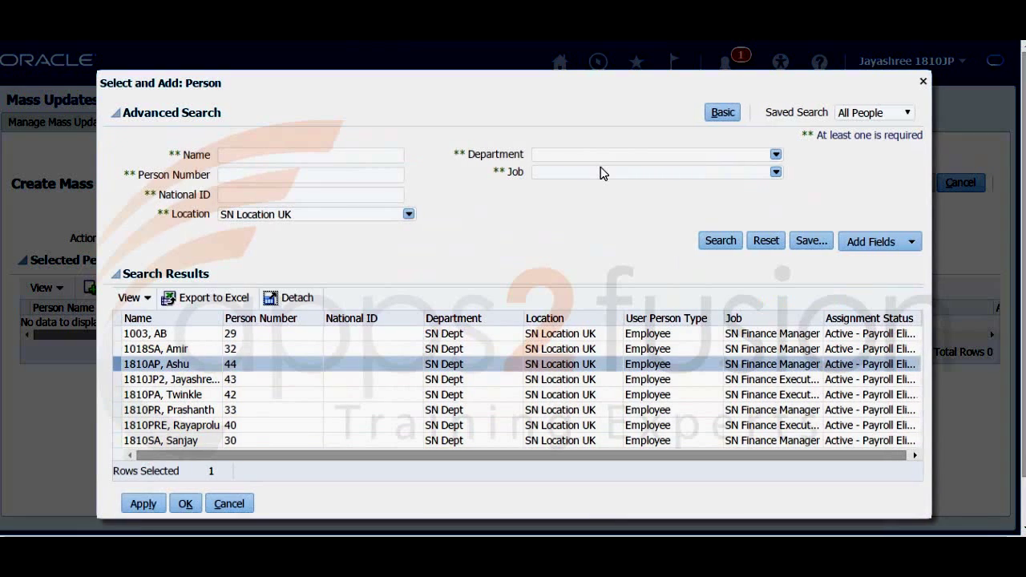
shift+click(161, 440)
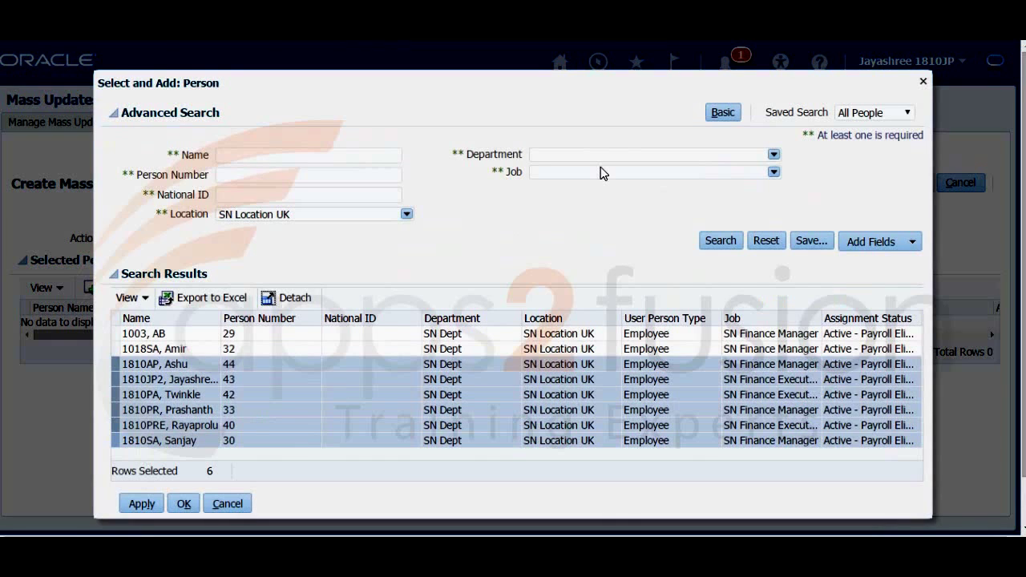
click(142, 503)
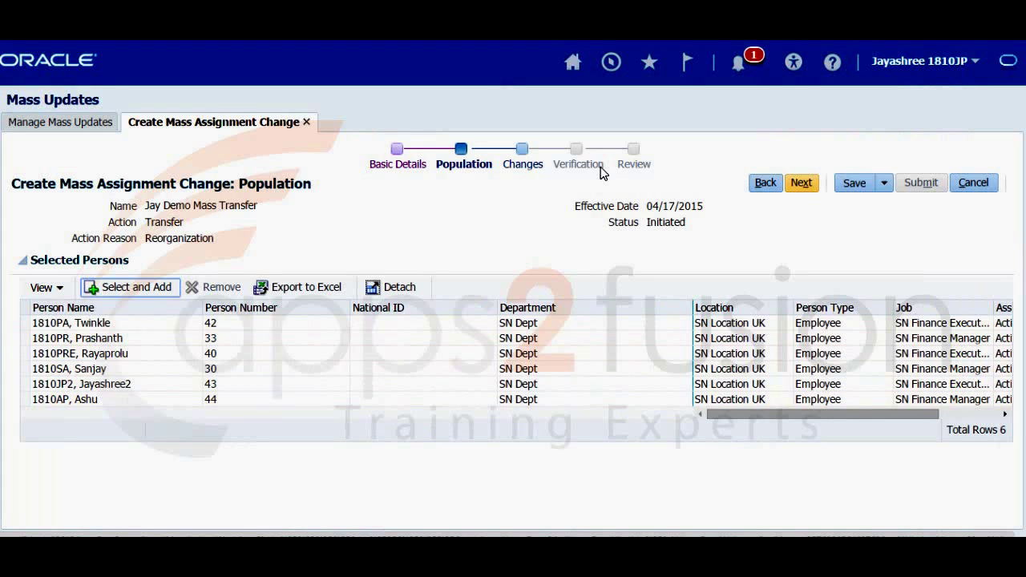
click(802, 183)
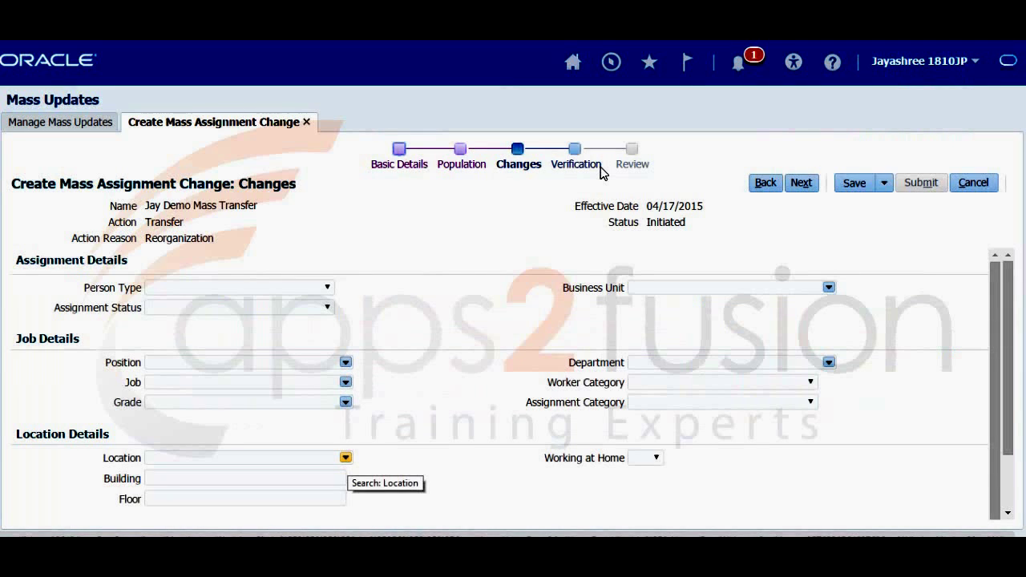
Look up locations named "New", set the proposed location to New York with code NYC, and continue to the Verification stage.
click(345, 458)
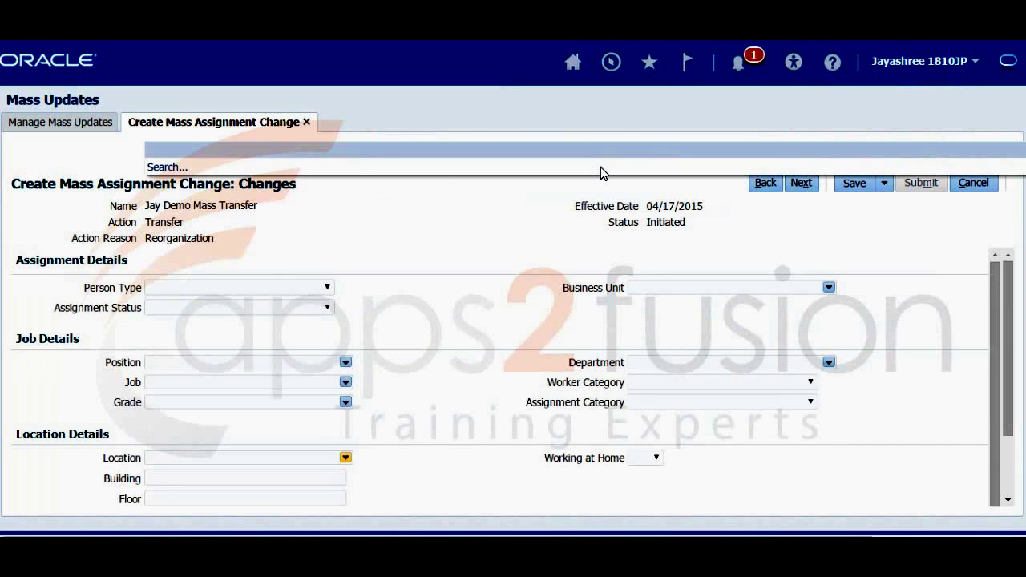
key(Escape)
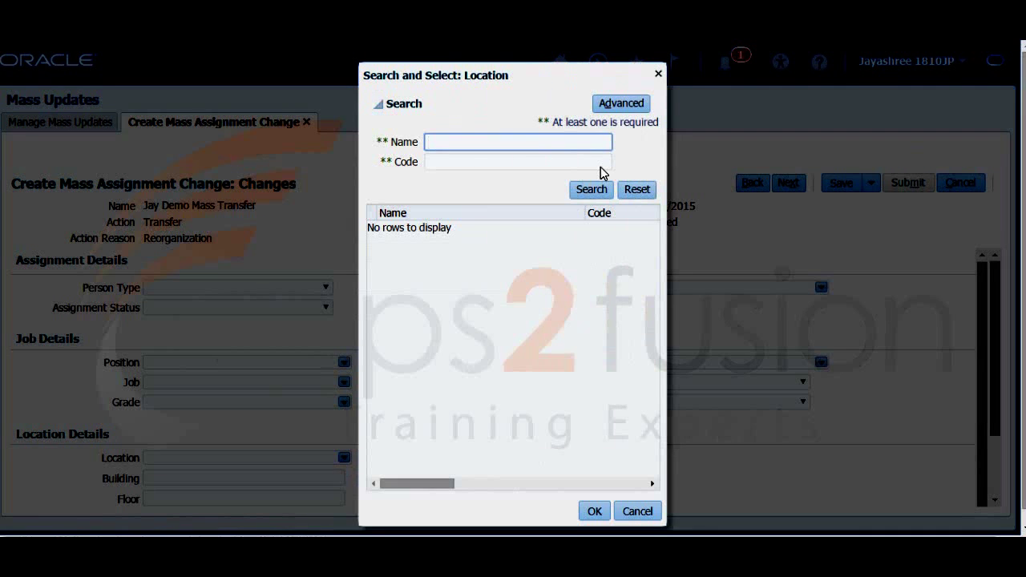
text(New)
key(Return)
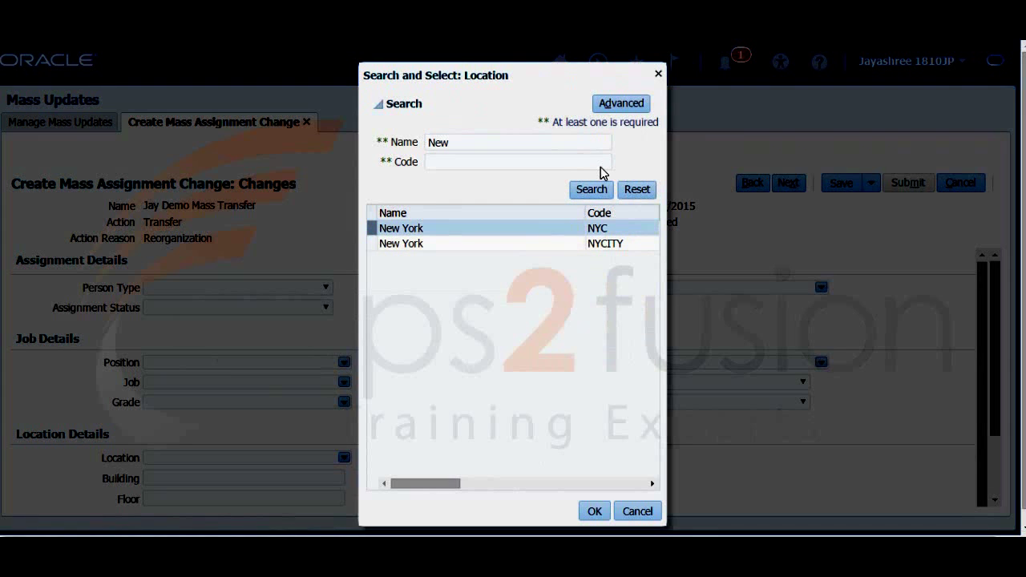
key(Return)
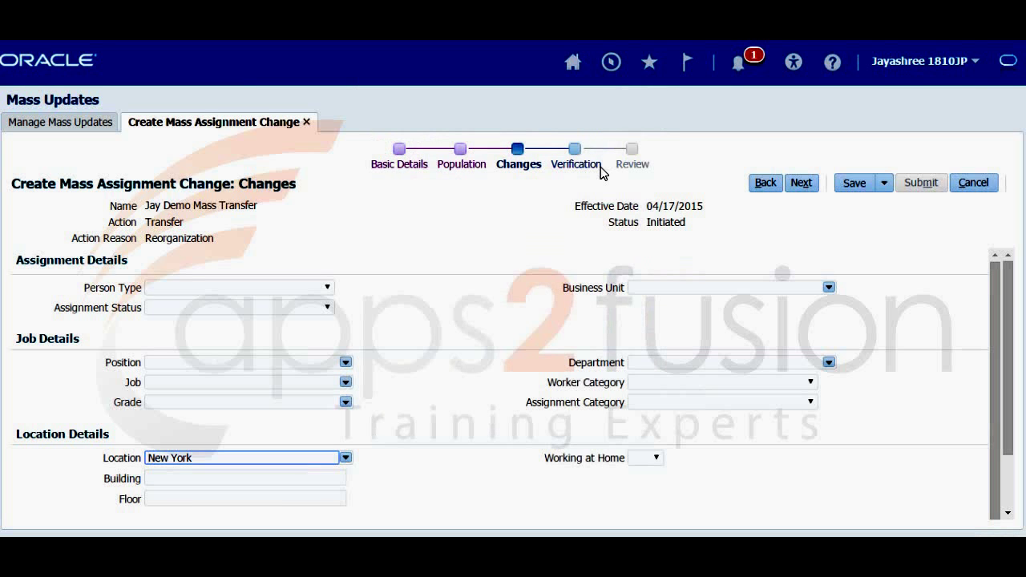
key(alt+x)
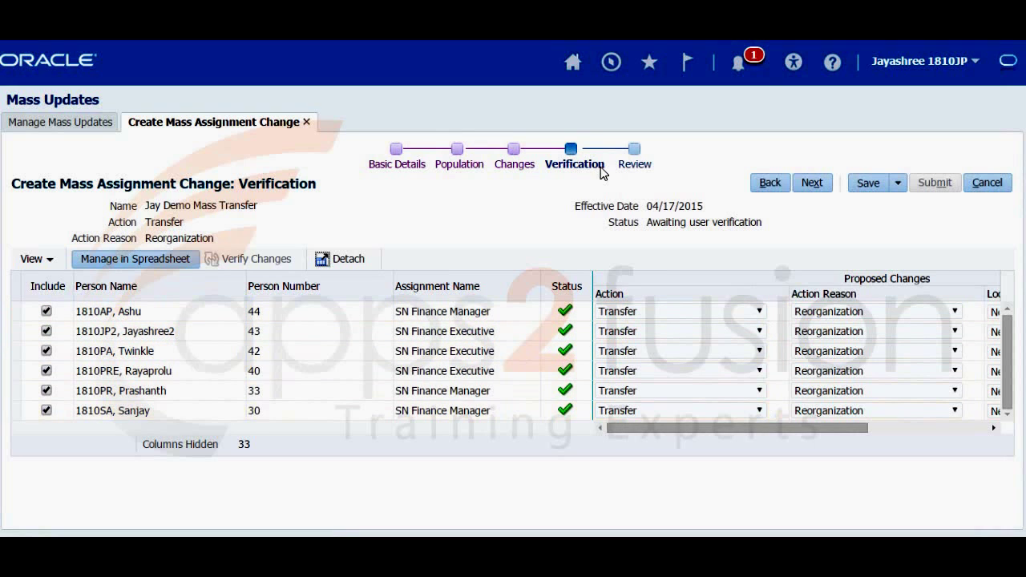
Change the proposed location of the first listed employee to SN Location US by looking up "SN", and continue to the Review stage.
drag(738, 428, 857, 428)
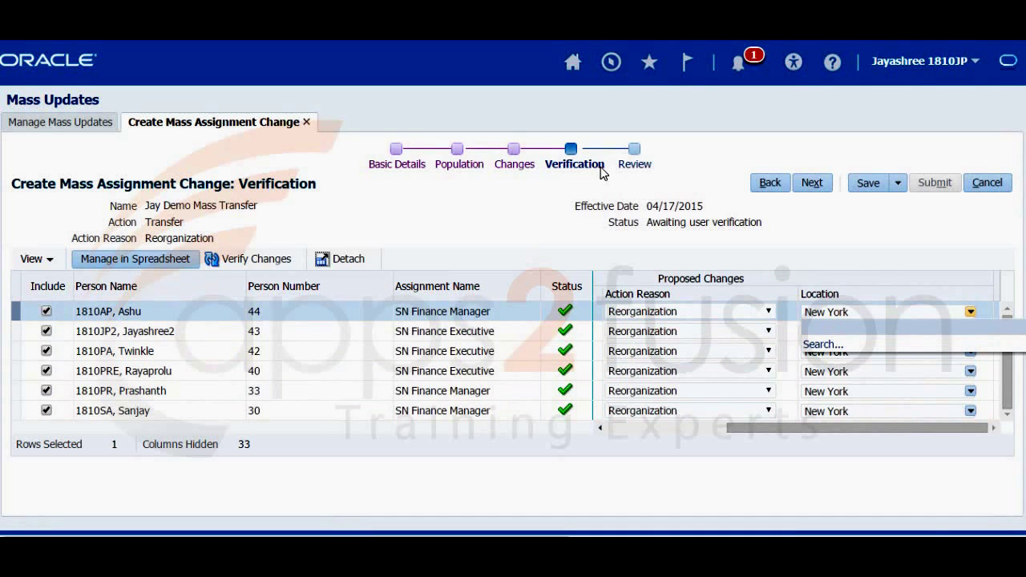
click(824, 345)
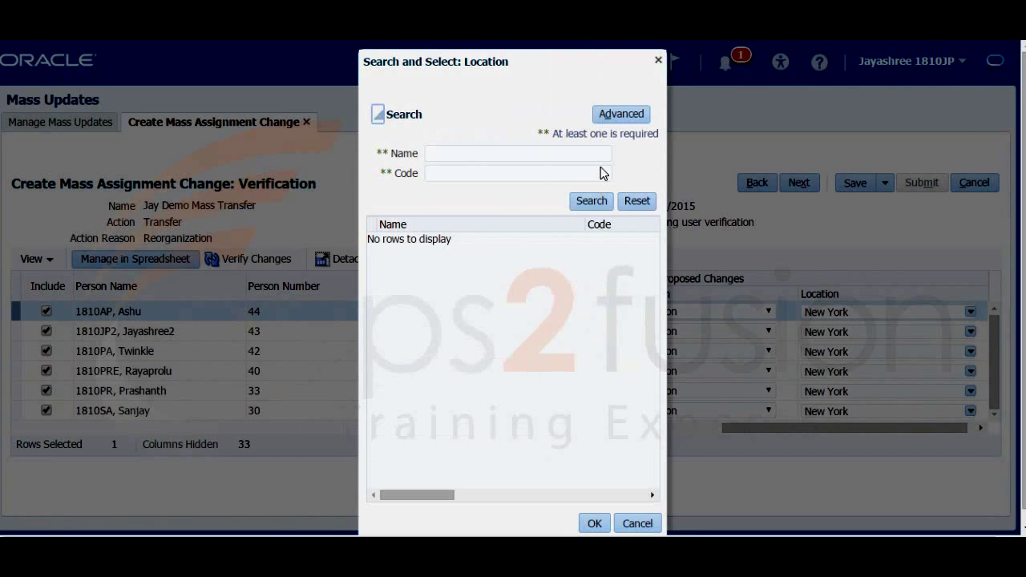
text(S)
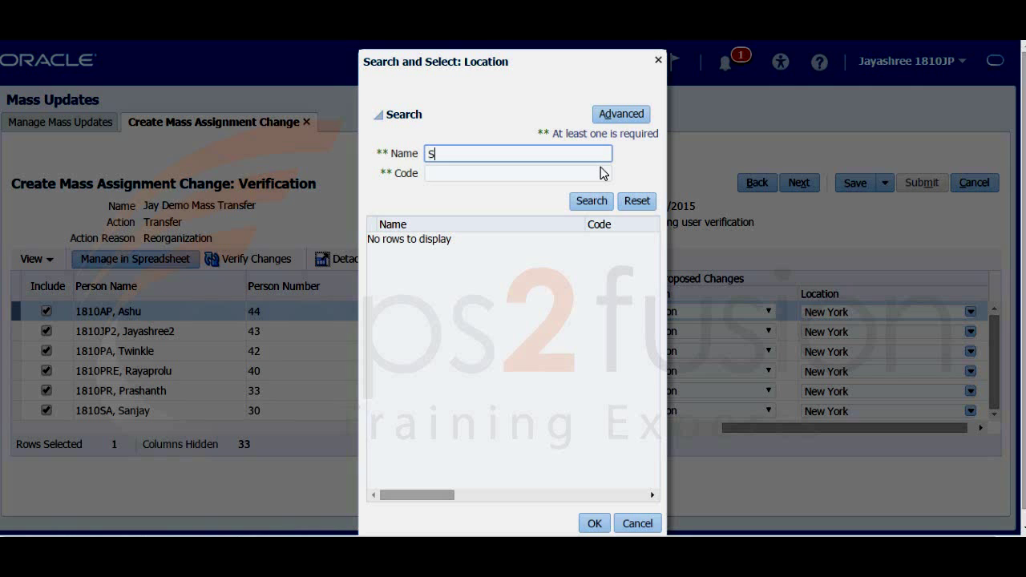
text(N)
key(Return)
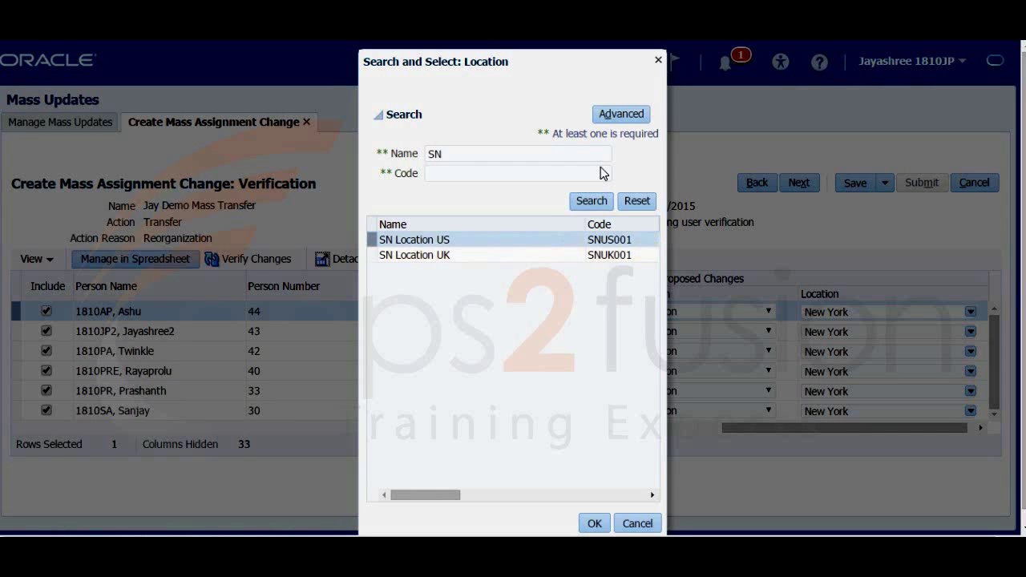
key(Return)
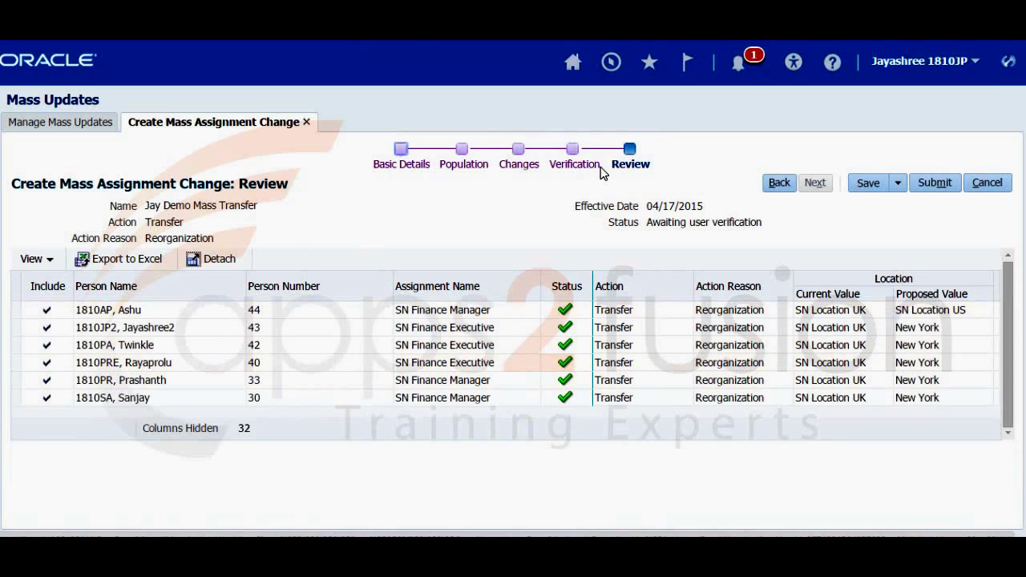
Submit the mass assignment change and confirm the submission.
key(Down)
key(Down)
key(Down)
key(Down)
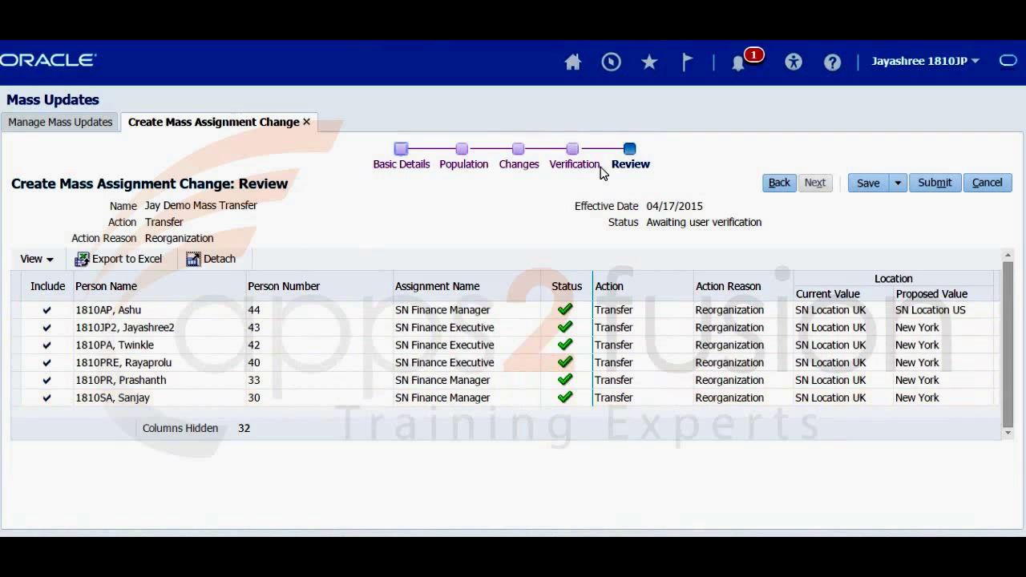
key(alt+m)
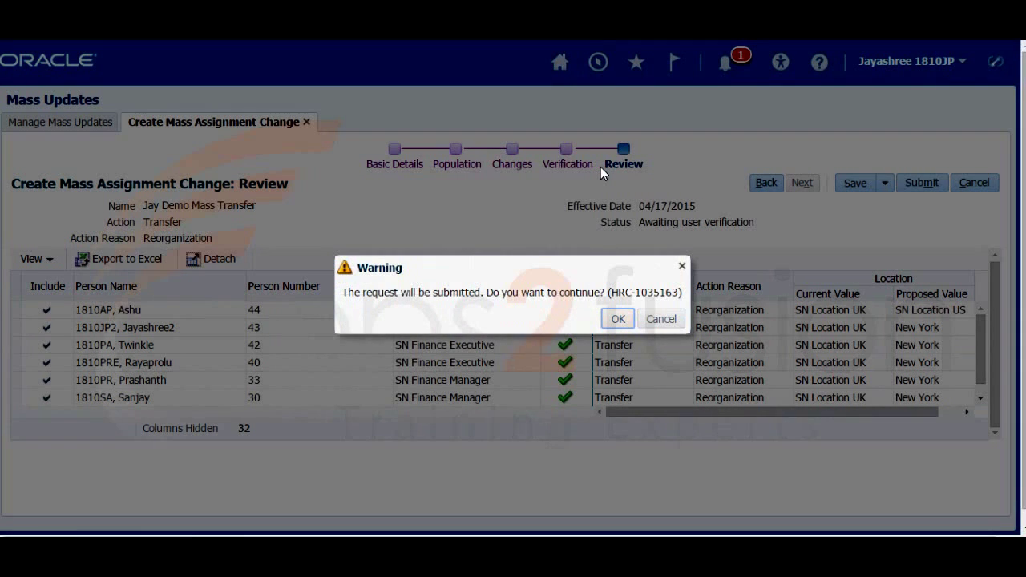
key(Return)
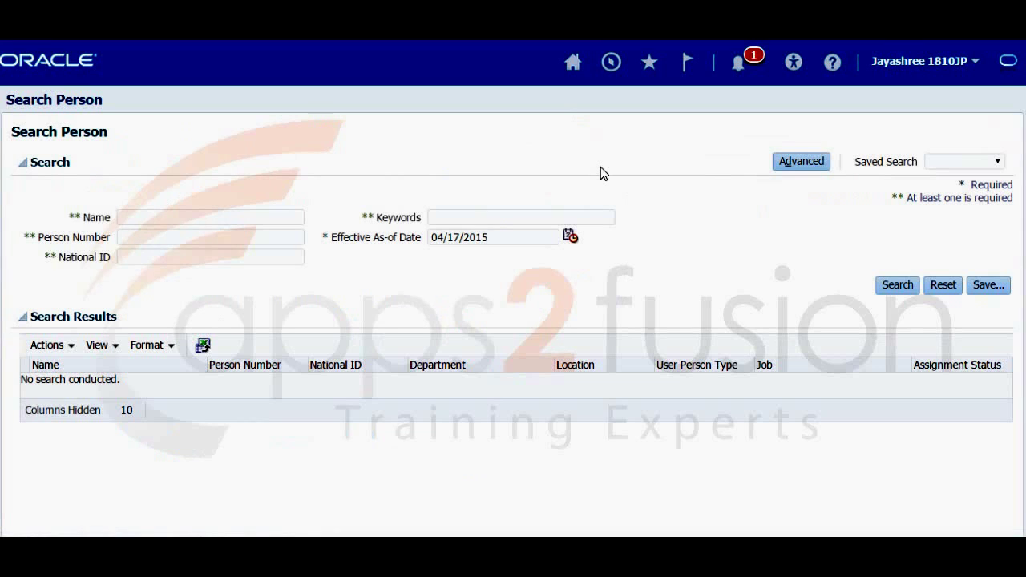
Search for the second transferred employee by person number in Search Person and open the person's record.
key(Tab)
text(43)
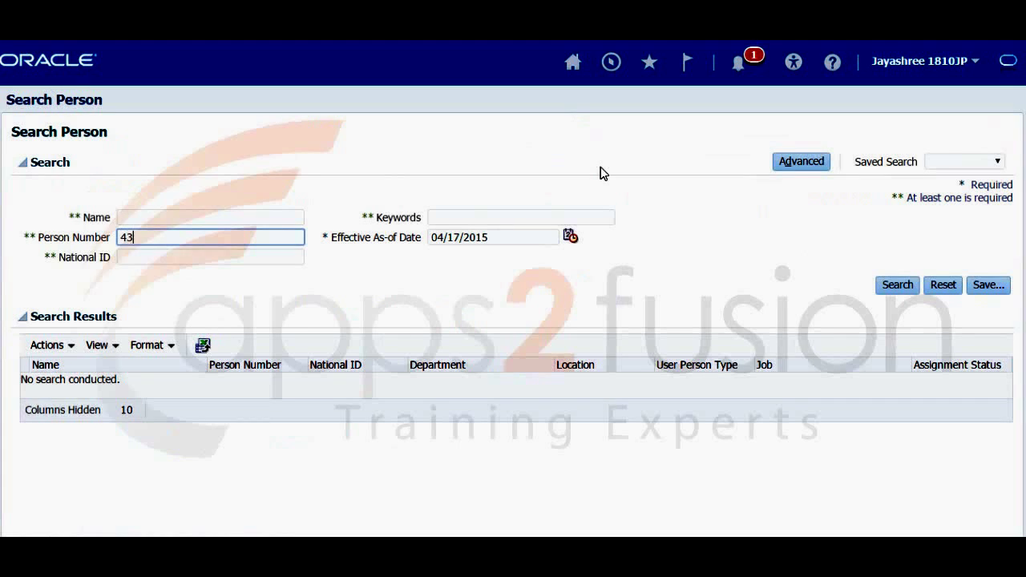
key(Return)
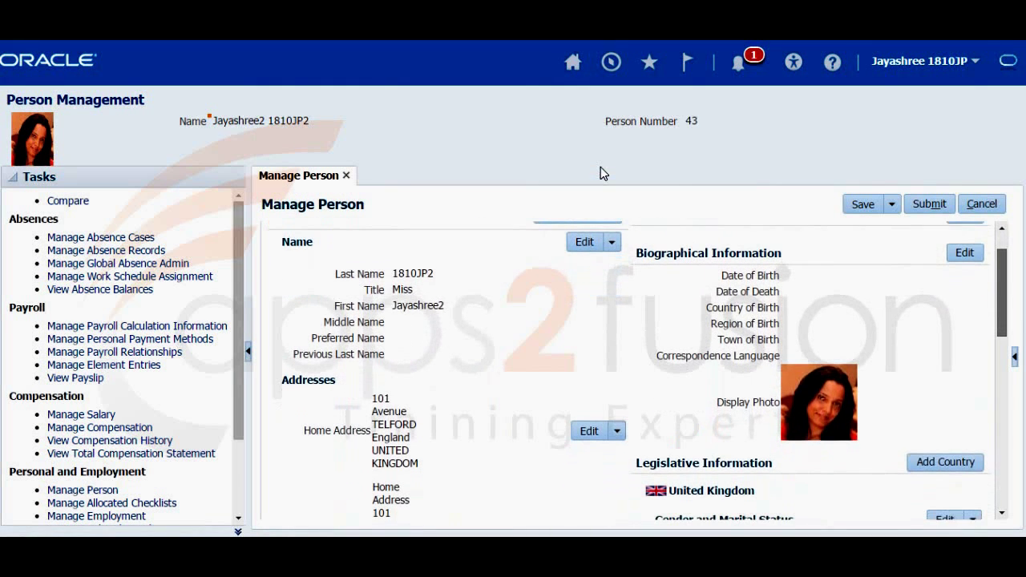
Open the employee's employment record and examine the assignment's location in the job details.
scroll(604, 174, down, 6)
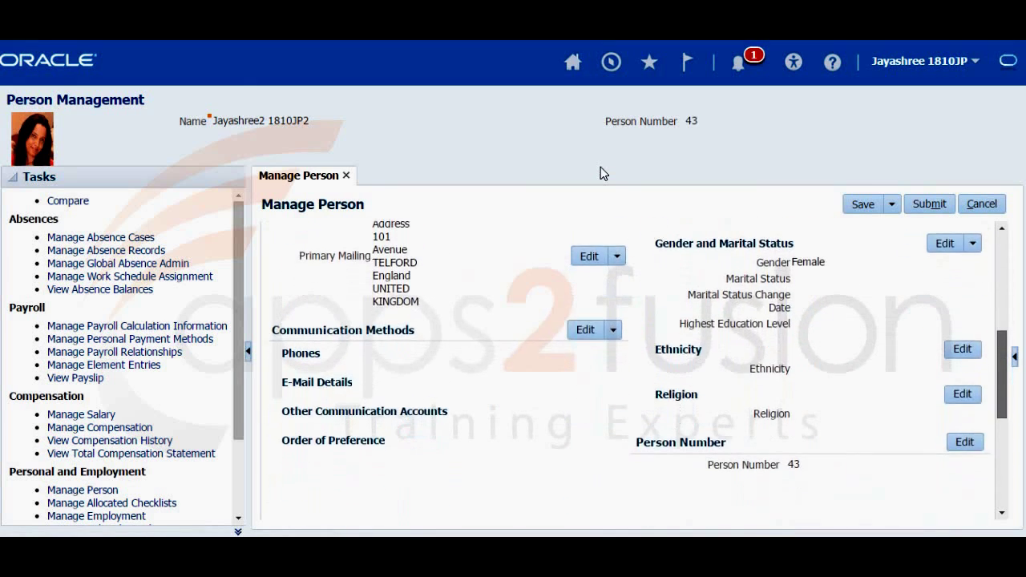
scroll(604, 173, up, 6)
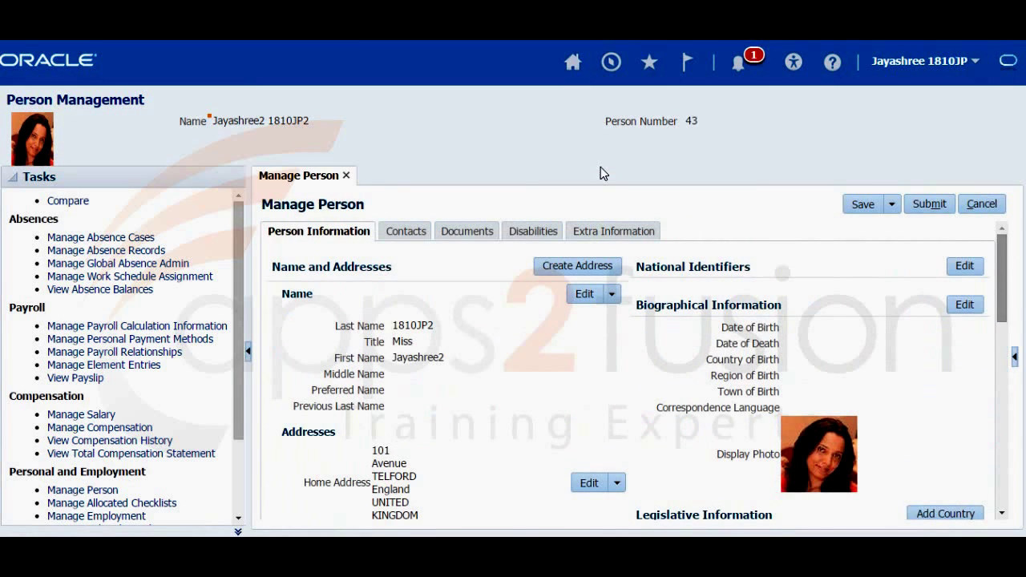
scroll(603, 174, down, 2)
scroll(603, 173, up, 2)
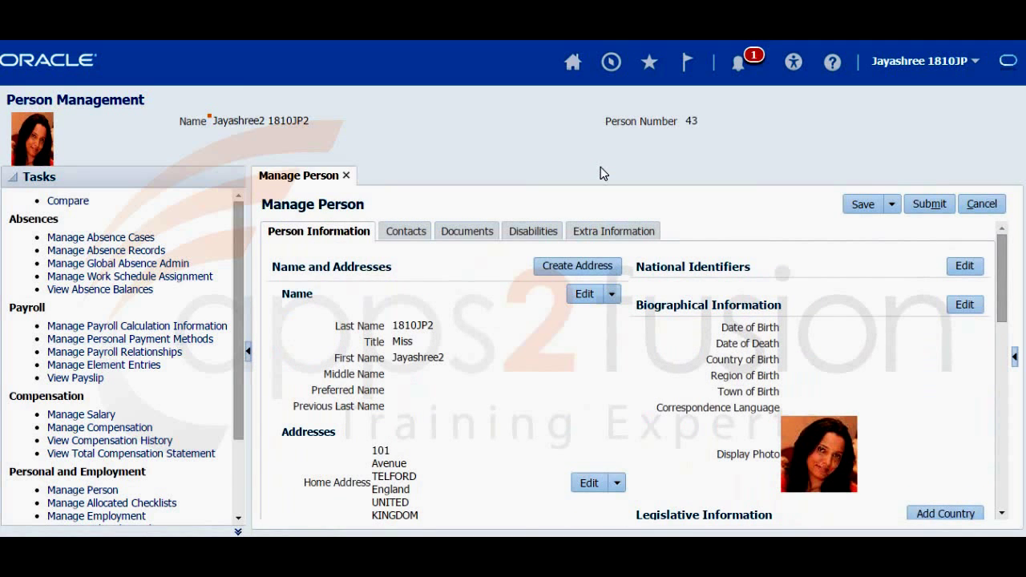
scroll(120, 400, down, 3)
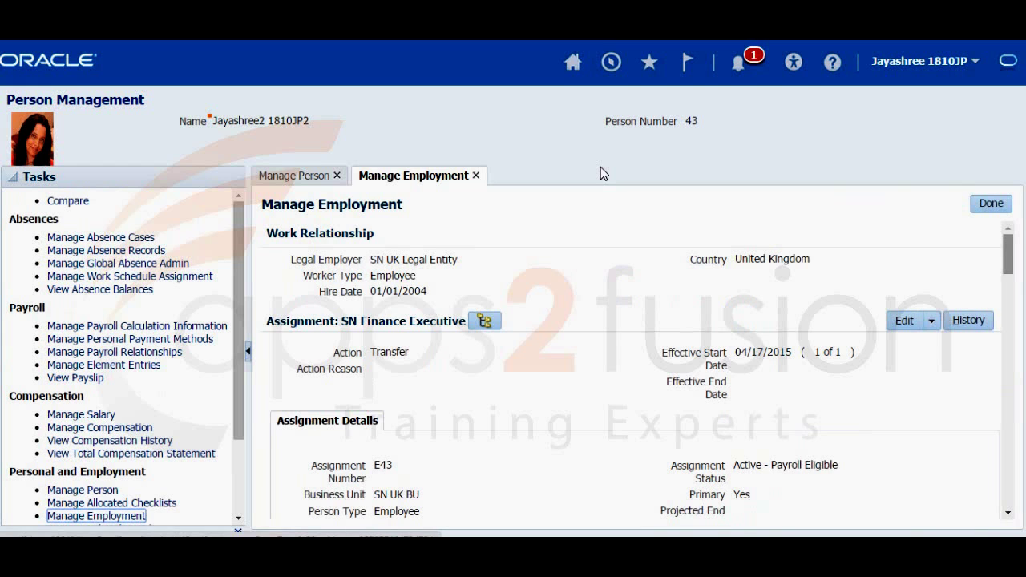
drag(1009, 254, 1009, 266)
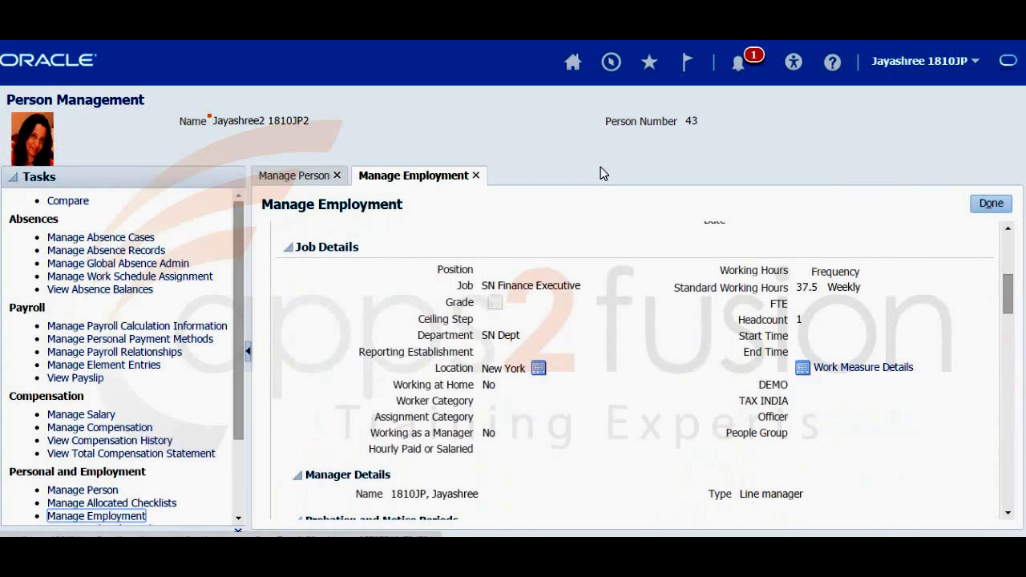
drag(527, 368, 477, 370)
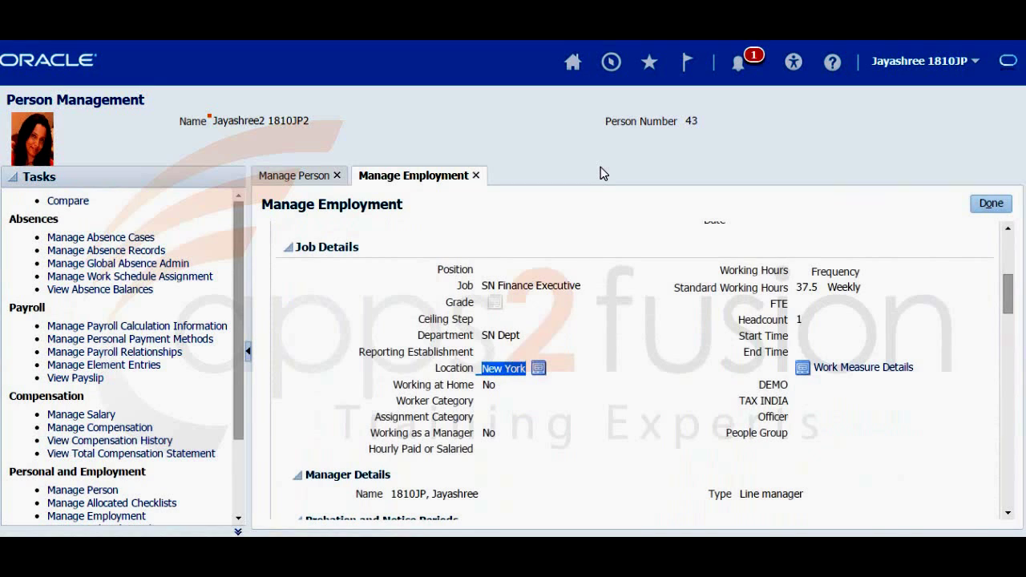